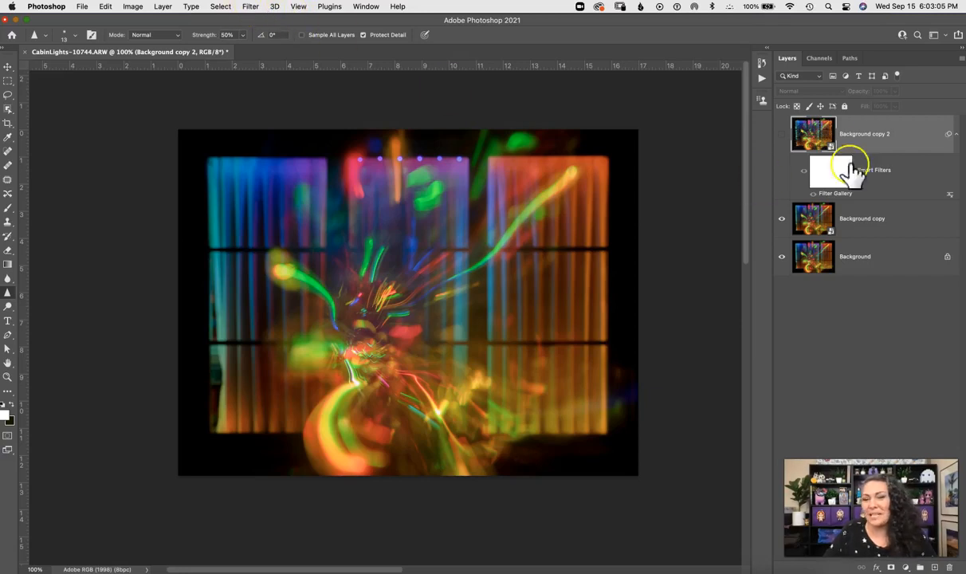
- Select the Background copy layer, keeping Background copy 2 hidden, and open the Liquify filter on it
{"action": "left_click", "coordinate": [781, 136]}
{"action": "left_click", "coordinate": [781, 135]}
{"action": "left_click", "coordinate": [892, 227]}
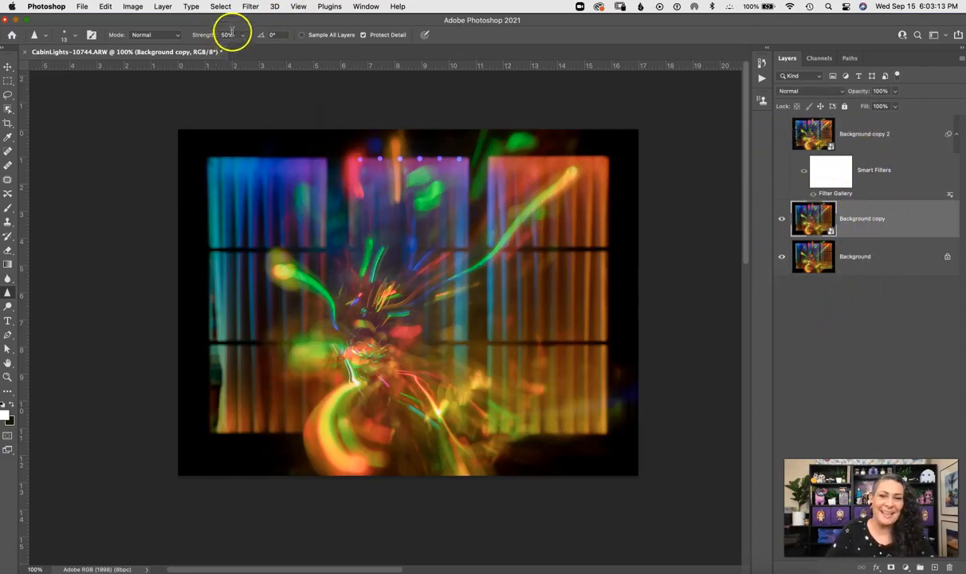
{"action": "left_click", "coordinate": [251, 7]}
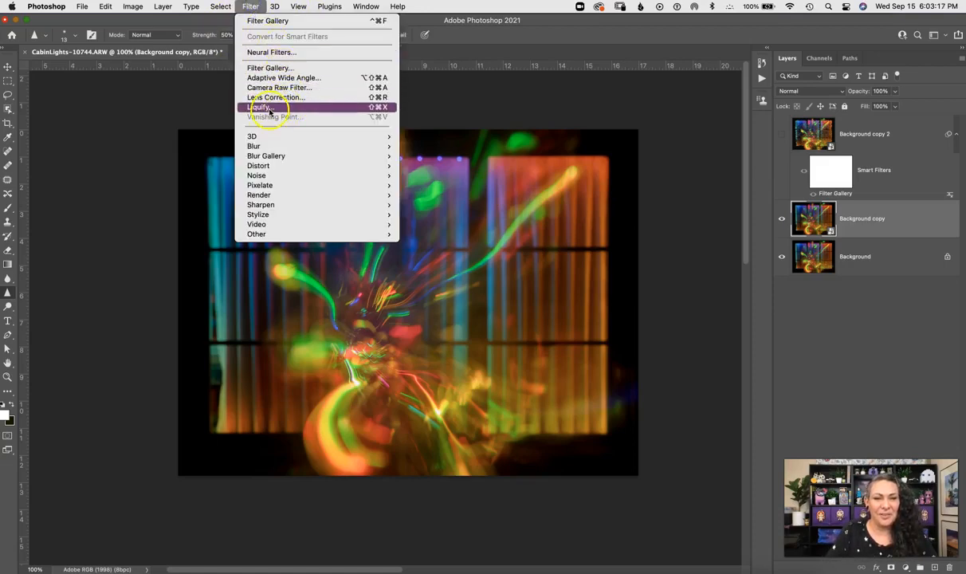
{"action": "left_click", "coordinate": [294, 108]}
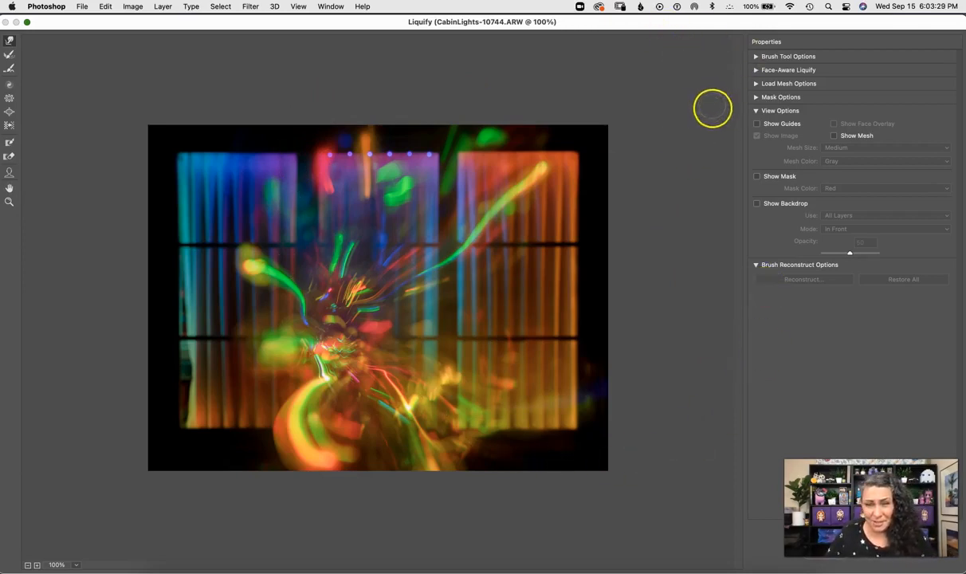
- Examine the Face-Aware Liquify options, including the Eyes settings, and collapse them
{"action": "left_click", "coordinate": [756, 71]}
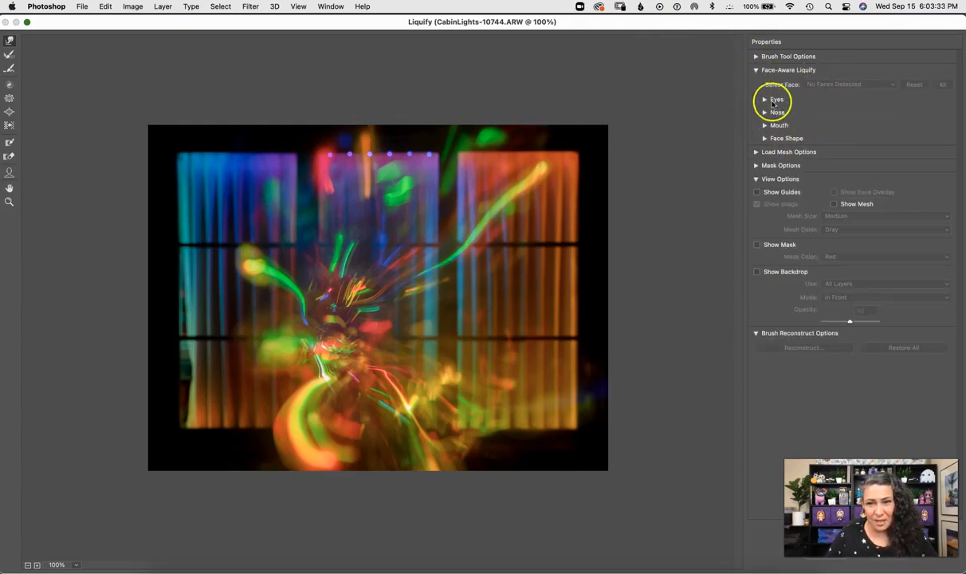
{"action": "left_click", "coordinate": [765, 101]}
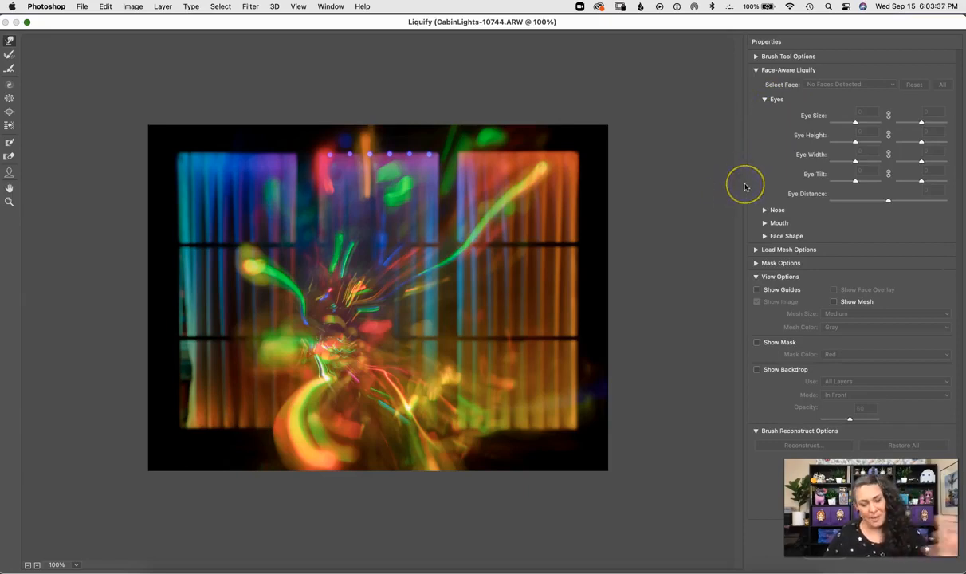
{"action": "left_click", "coordinate": [765, 100]}
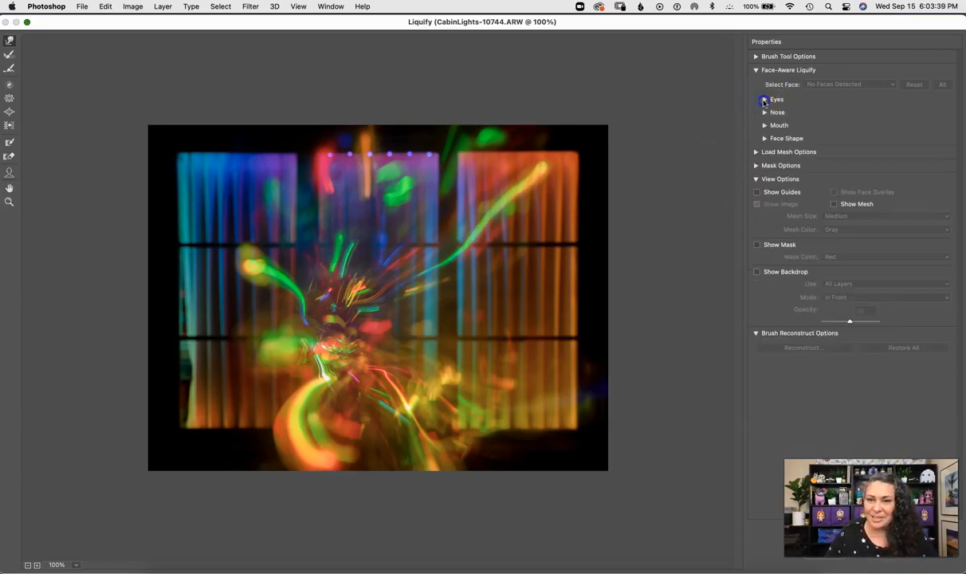
{"action": "left_click", "coordinate": [756, 71]}
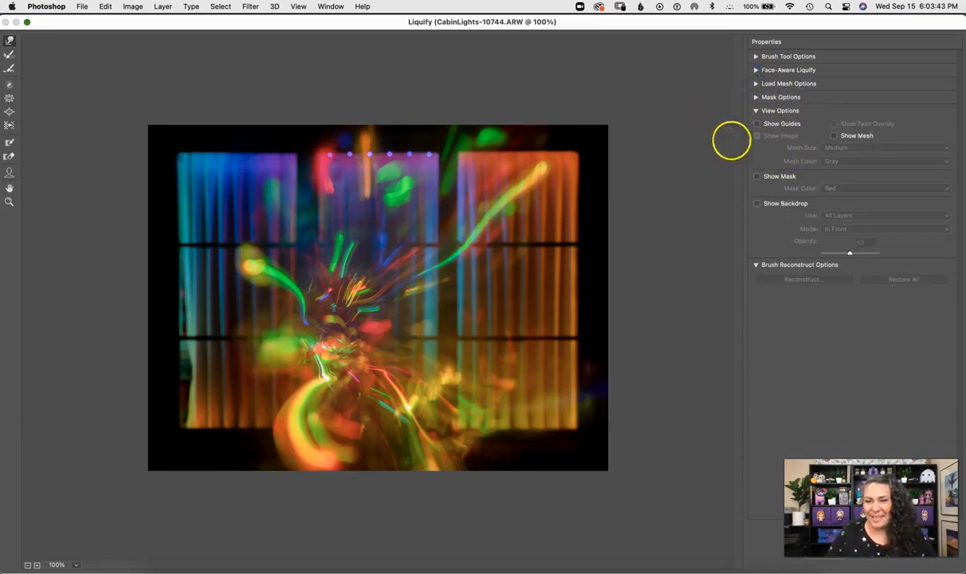
- Turn on the mask display in the Liquify view options
{"action": "left_click", "coordinate": [757, 177]}
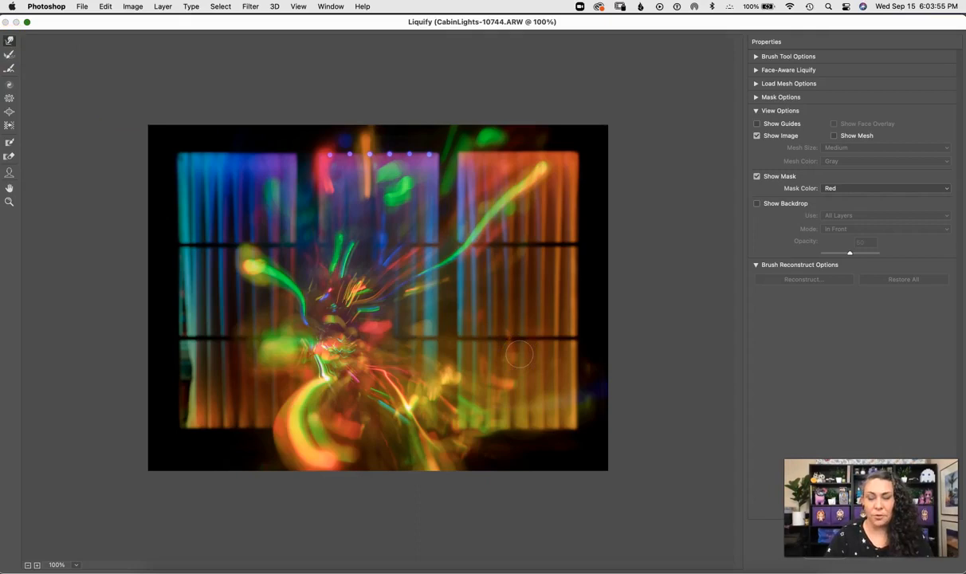
{"action": "key", "text": "super+equal"}
{"action": "key", "text": "super+minus"}
{"action": "mouse_move", "coordinate": [306, 328]}
{"action": "left_mouse_down"}
{"action": "mouse_move", "coordinate": [367, 335]}
{"action": "mouse_move", "coordinate": [358, 309]}
{"action": "left_mouse_up"}
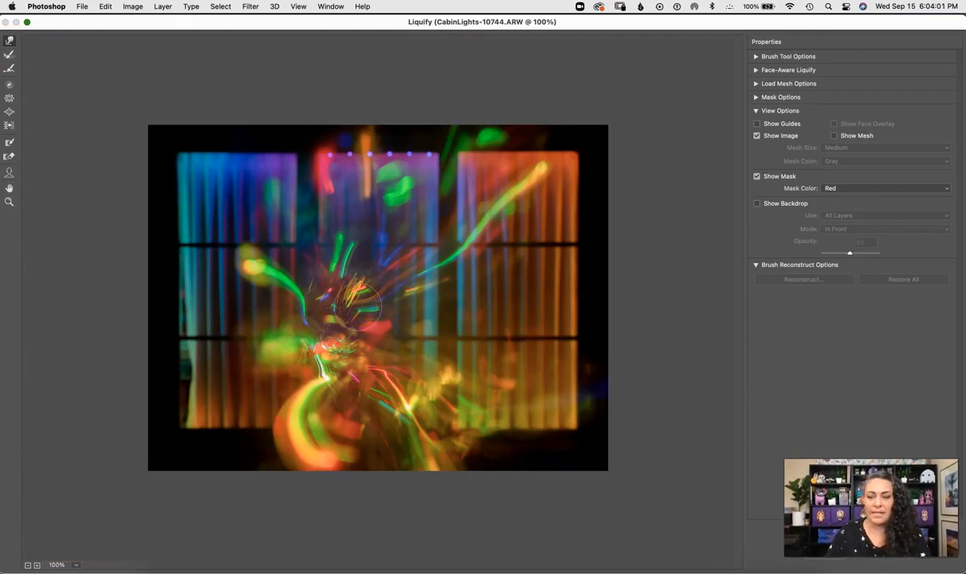
- Enlarge the Forward Warp brush to nearly the height of the image and try a slight push near the centre
{"action": "key", "text": "bracketright"}
{"action": "key", "text": "bracketright"}
{"action": "key", "text": "bracketright"}
{"action": "key", "text": "bracketright"}
{"action": "key", "text": "bracketright"}
{"action": "key", "text": "bracketright"}
{"action": "key", "text": "bracketright"}
{"action": "key", "text": "bracketright"}
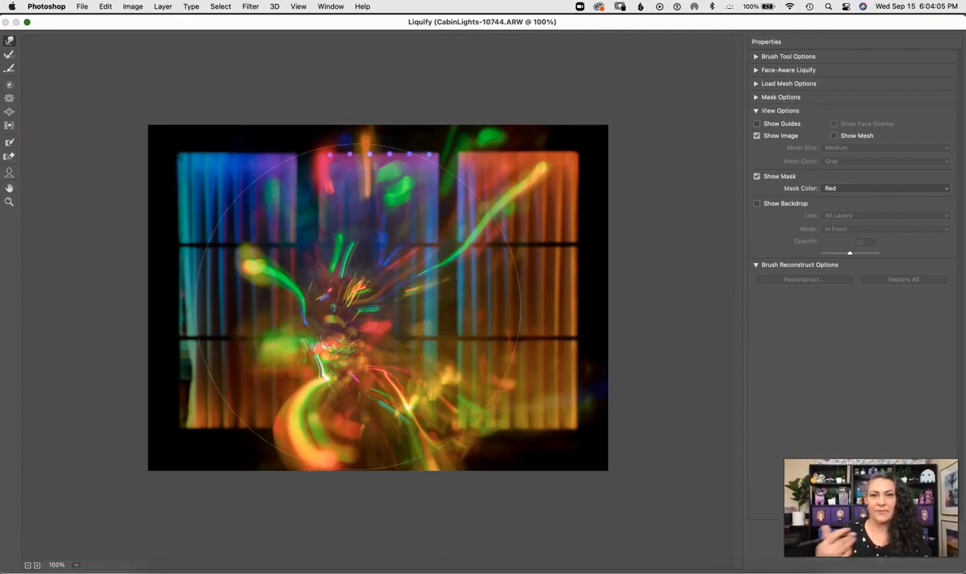
{"action": "mouse_move", "coordinate": [359, 307]}
{"action": "left_mouse_down"}
{"action": "mouse_move", "coordinate": [455, 287]}
{"action": "mouse_move", "coordinate": [369, 298]}
{"action": "mouse_move", "coordinate": [381, 300]}
{"action": "left_mouse_up"}
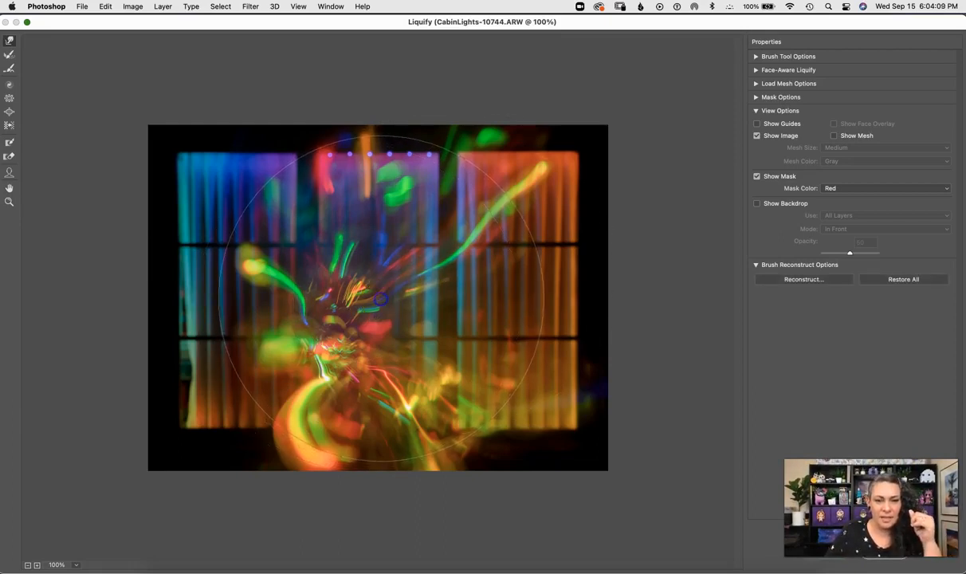
- Shrink the Forward Warp brush and try smearing the light trails and curtains into large swirls at 200% zoom
{"action": "key", "text": "bracketleft"}
{"action": "key", "text": "bracketleft"}
{"action": "key", "text": "bracketleft"}
{"action": "key", "text": "bracketleft"}
{"action": "key", "text": "bracketleft"}
{"action": "key", "text": "bracketleft"}
{"action": "key", "text": "bracketleft"}
{"action": "key", "text": "bracketleft"}
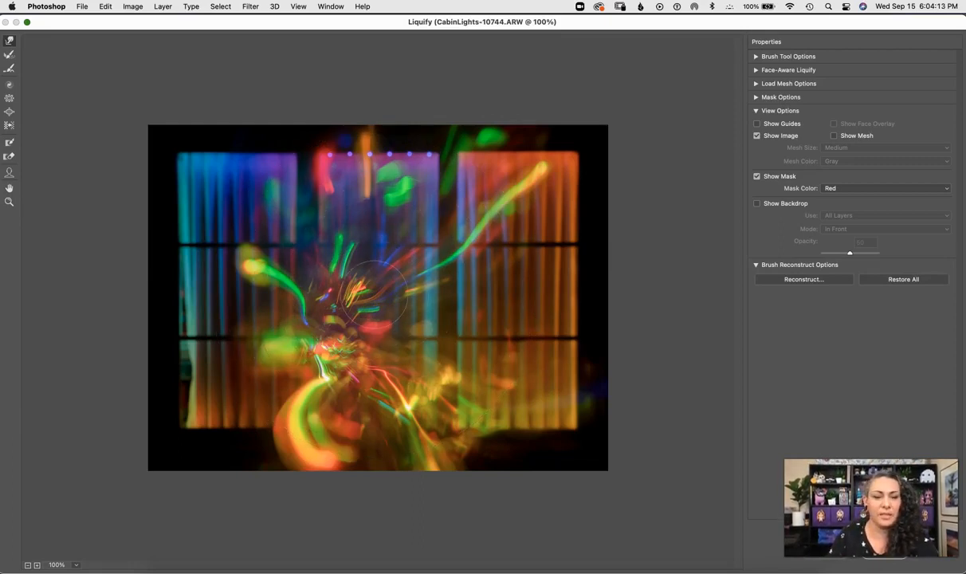
{"action": "key", "text": "super+plus"}
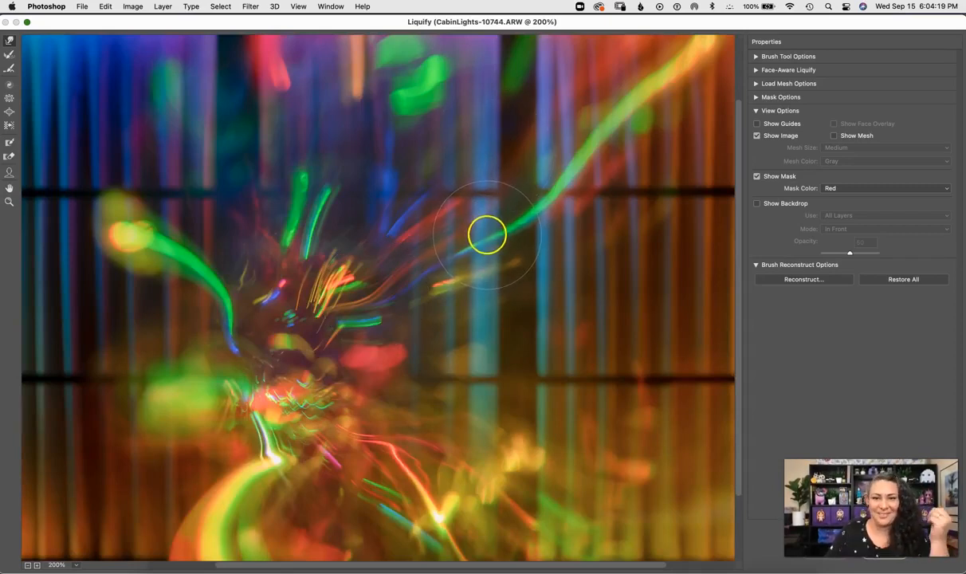
{"action": "mouse_move", "coordinate": [487, 235]}
{"action": "left_mouse_down"}
{"action": "mouse_move", "coordinate": [570, 203]}
{"action": "mouse_move", "coordinate": [670, 311]}
{"action": "left_mouse_up"}
{"action": "mouse_move", "coordinate": [589, 114]}
{"action": "left_mouse_down"}
{"action": "mouse_move", "coordinate": [591, 83]}
{"action": "mouse_move", "coordinate": [607, 39]}
{"action": "mouse_move", "coordinate": [585, 196]}
{"action": "mouse_move", "coordinate": [568, 170]}
{"action": "mouse_move", "coordinate": [661, 165]}
{"action": "mouse_move", "coordinate": [696, 142]}
{"action": "mouse_move", "coordinate": [550, 221]}
{"action": "mouse_move", "coordinate": [504, 263]}
{"action": "mouse_move", "coordinate": [480, 218]}
{"action": "mouse_move", "coordinate": [483, 92]}
{"action": "mouse_move", "coordinate": [457, 283]}
{"action": "mouse_move", "coordinate": [397, 298]}
{"action": "mouse_move", "coordinate": [489, 333]}
{"action": "mouse_move", "coordinate": [600, 461]}
{"action": "mouse_move", "coordinate": [529, 334]}
{"action": "mouse_move", "coordinate": [465, 337]}
{"action": "mouse_move", "coordinate": [454, 430]}
{"action": "mouse_move", "coordinate": [281, 500]}
{"action": "mouse_move", "coordinate": [198, 229]}
{"action": "mouse_move", "coordinate": [385, 308]}
{"action": "mouse_move", "coordinate": [236, 374]}
{"action": "mouse_move", "coordinate": [466, 250]}
{"action": "mouse_move", "coordinate": [393, 144]}
{"action": "mouse_move", "coordinate": [160, 156]}
{"action": "mouse_move", "coordinate": [96, 271]}
{"action": "mouse_move", "coordinate": [319, 269]}
{"action": "mouse_move", "coordinate": [298, 256]}
{"action": "mouse_move", "coordinate": [136, 410]}
{"action": "left_mouse_up"}
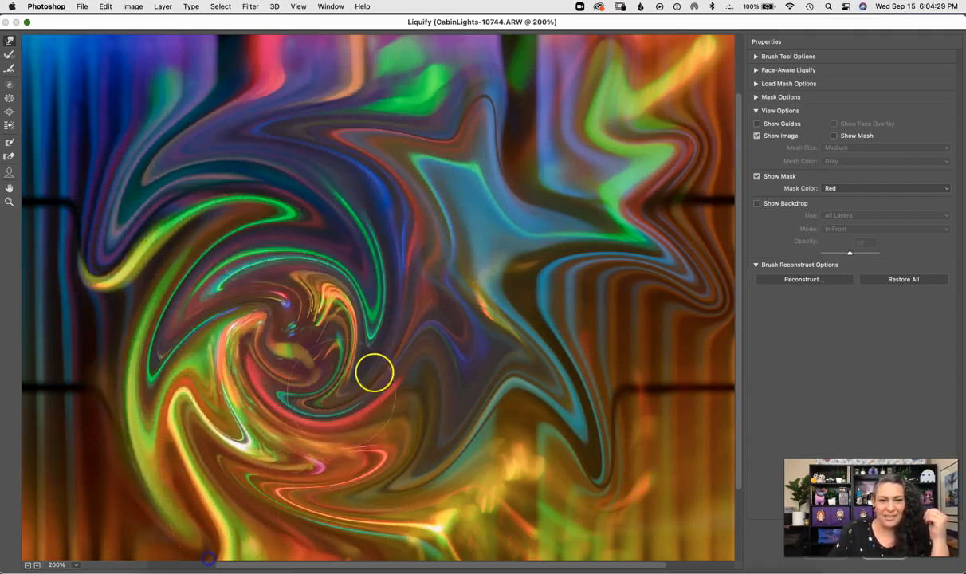
{"action": "left_click_drag", "start_coordinate": [602, 439], "coordinate": [511, 464]}
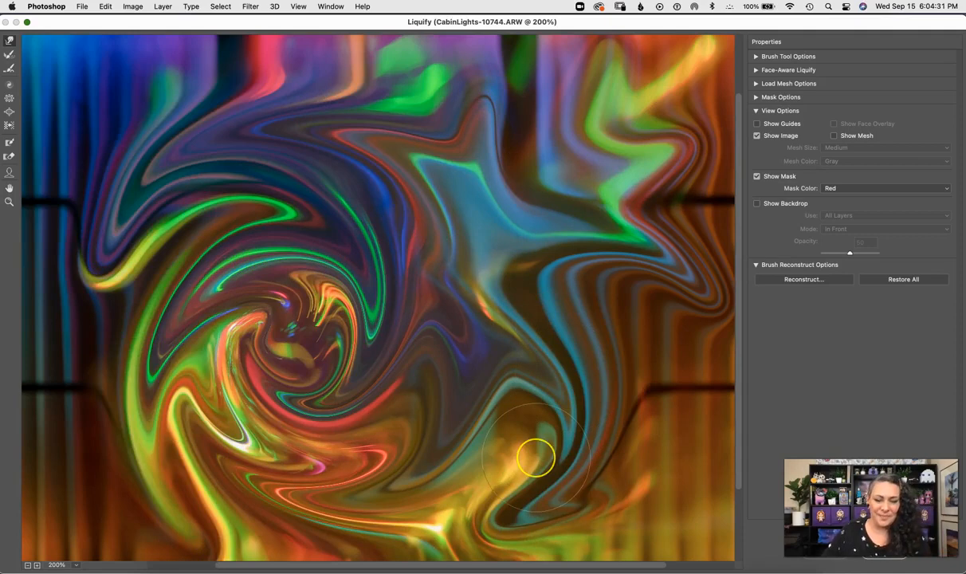
- Undo the Forward Warp smears across the light trails and curtains
{"action": "key", "text": "super+z"}
{"action": "key", "text": "super+z"}
{"action": "key", "text": "super+z"}
{"action": "key", "text": "super+z"}
{"action": "key", "text": "super+z"}
{"action": "key", "text": "super+z"}
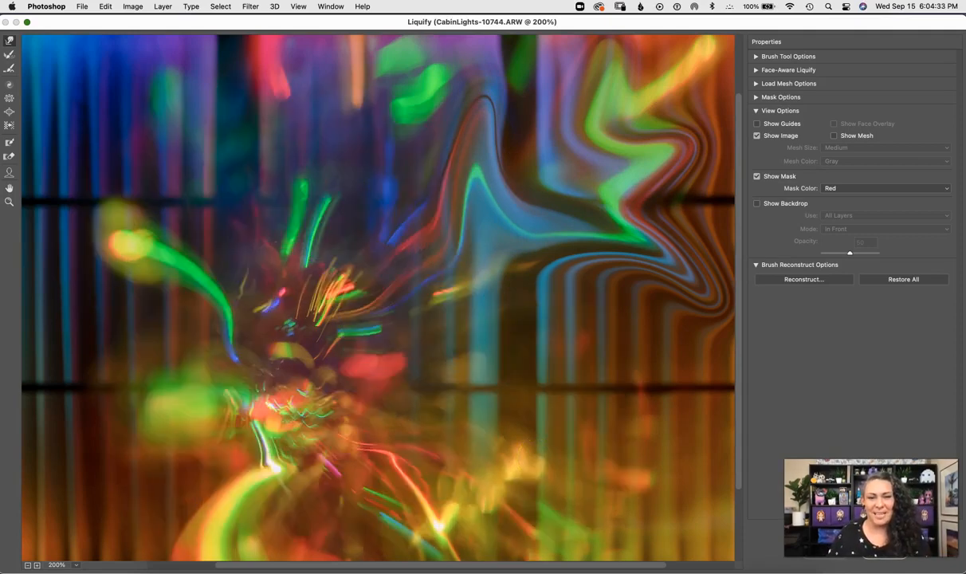
{"action": "key", "text": "super+z"}
{"action": "key", "text": "super+z"}
{"action": "key", "text": "super+z"}
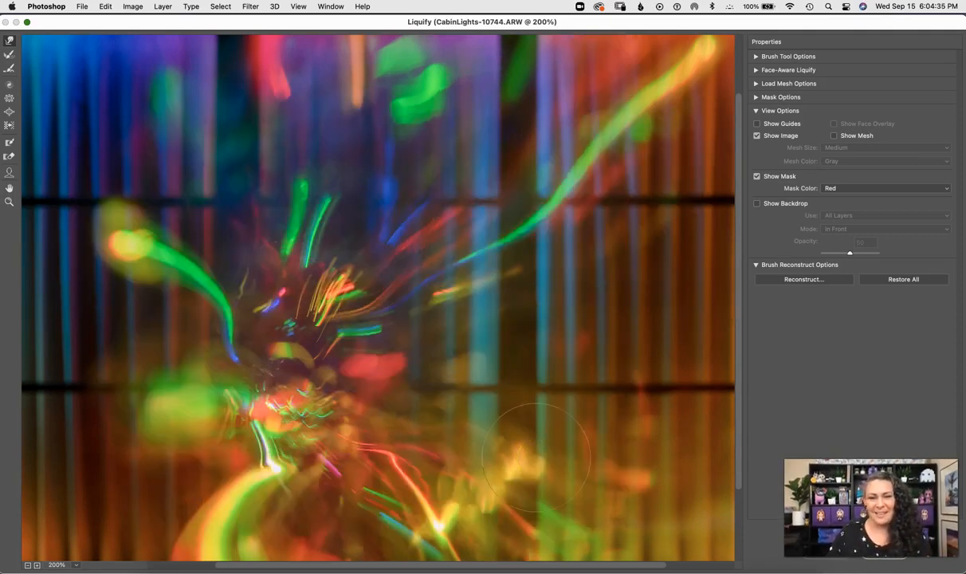
- Try twirling the centre of the light trails and puckering the twirled area inward
{"action": "left_click", "coordinate": [9, 55]}
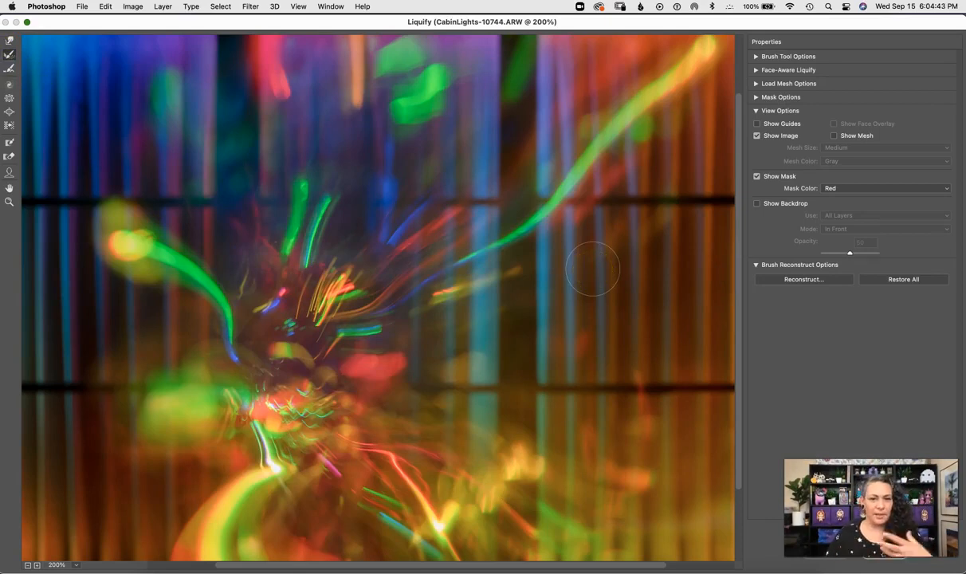
{"action": "left_click", "coordinate": [10, 84]}
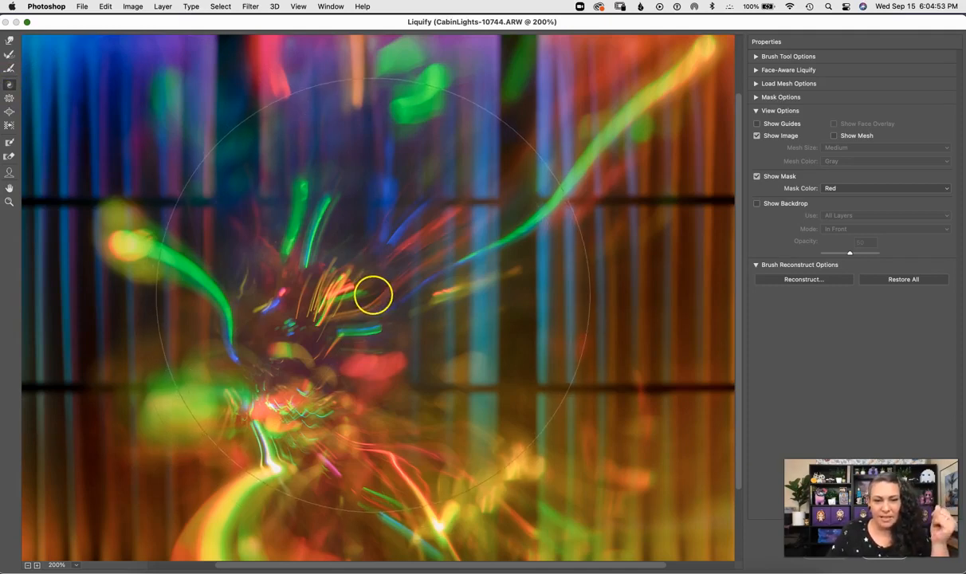
{"action": "left_click_drag", "start_coordinate": [374, 295], "coordinate": [372, 294]}
{"action": "left_click", "coordinate": [9, 99]}
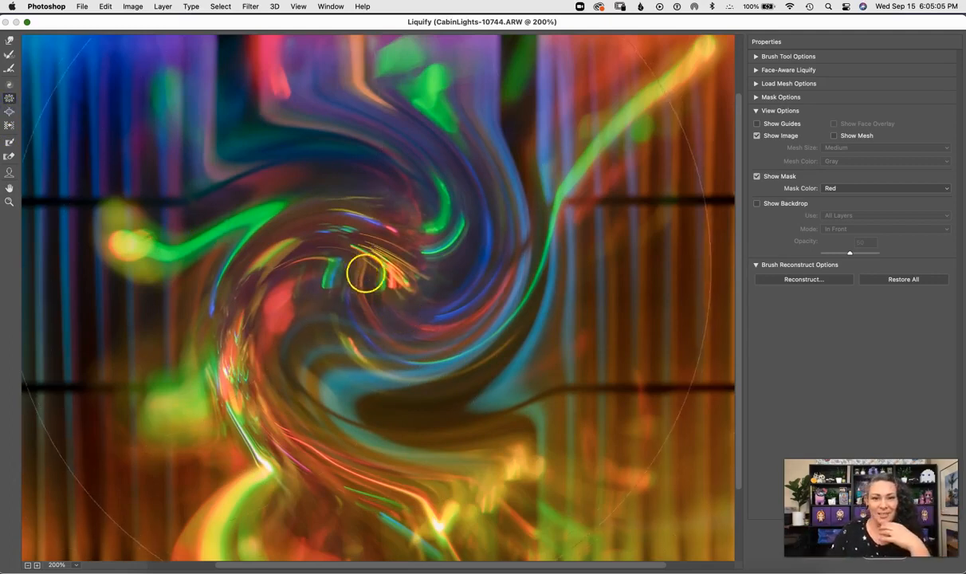
{"action": "left_click_drag", "start_coordinate": [383, 287], "coordinate": [396, 323]}
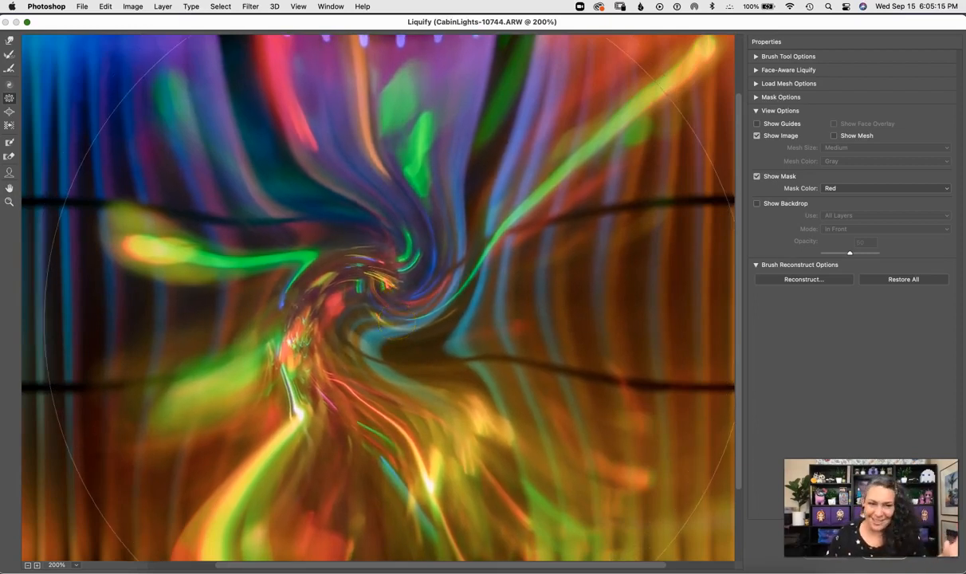
- Try bloating the twirled centre outward, and undo the twirl, pucker and bloat distortions
{"action": "left_click", "coordinate": [9, 112]}
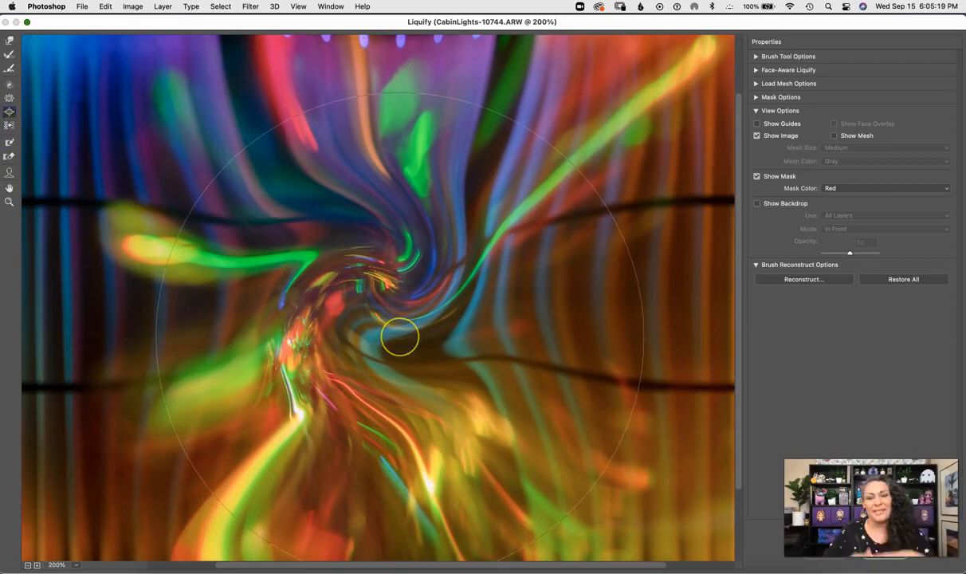
{"action": "mouse_move", "coordinate": [399, 327]}
{"action": "left_mouse_down"}
{"action": "mouse_move", "coordinate": [470, 315]}
{"action": "mouse_move", "coordinate": [409, 314]}
{"action": "left_mouse_up"}
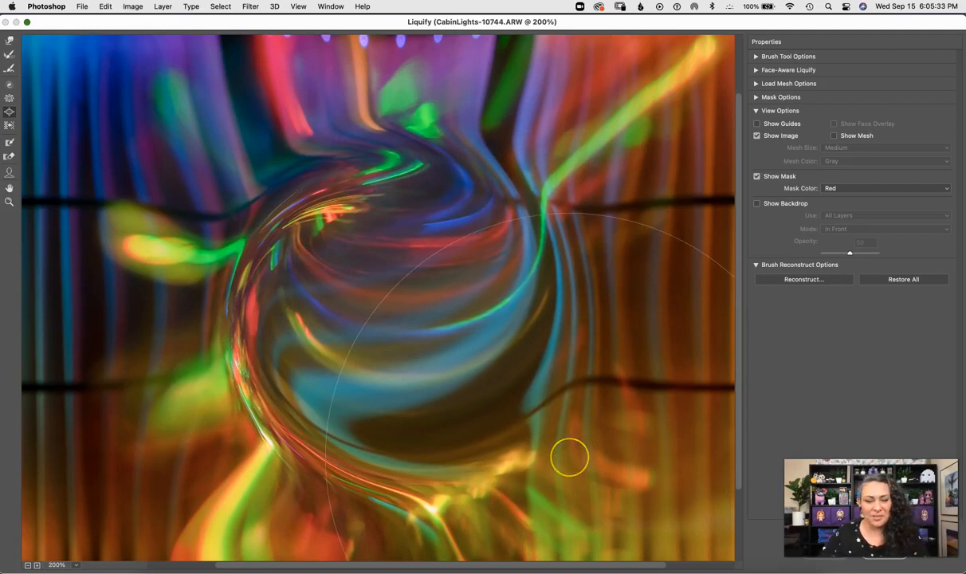
{"action": "key", "text": "super+z"}
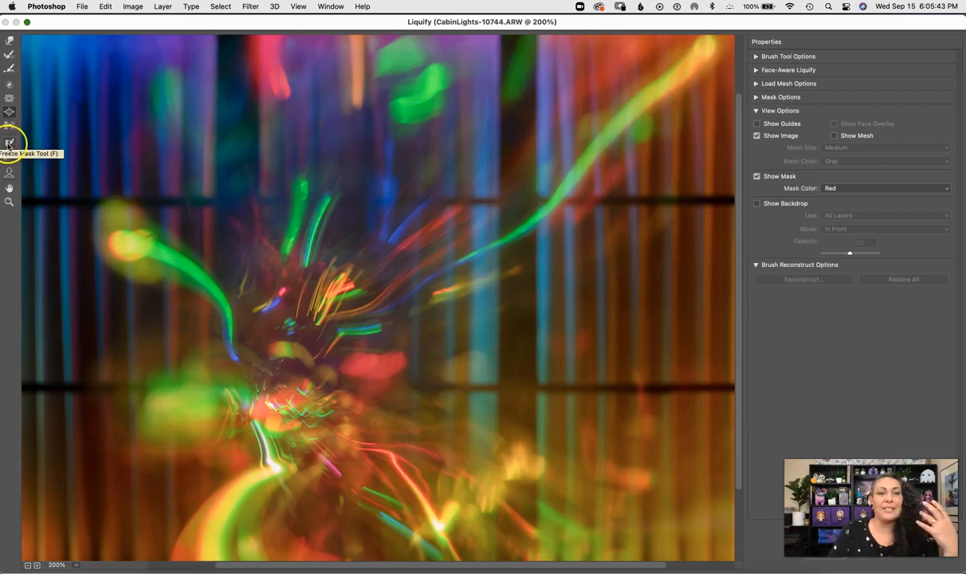
- Paint a freeze mask over the central burst of lights, its upper streaks, the curved green trail and the green blob
{"action": "left_click", "coordinate": [8, 145]}
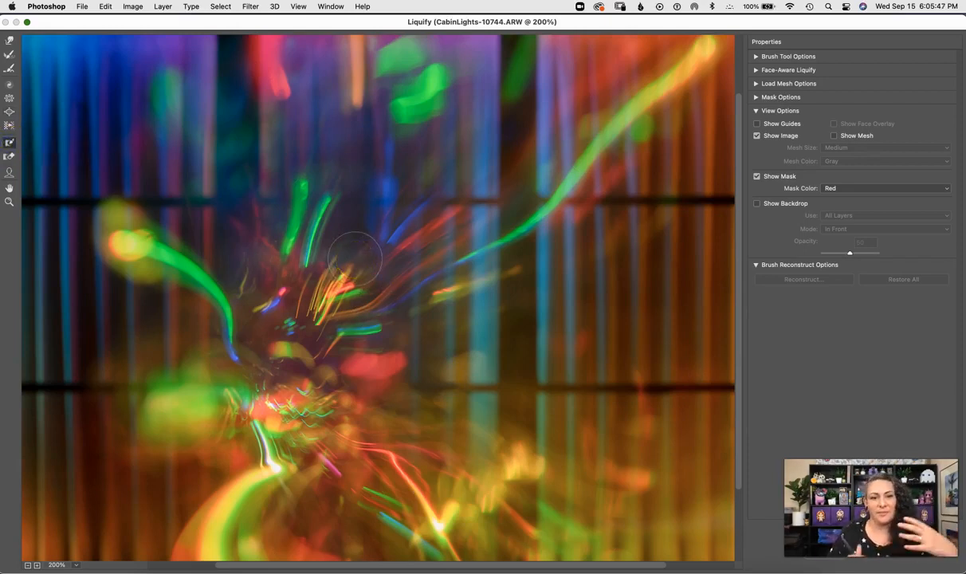
{"action": "mouse_move", "coordinate": [301, 179]}
{"action": "left_mouse_down"}
{"action": "mouse_move", "coordinate": [285, 271]}
{"action": "mouse_move", "coordinate": [314, 200]}
{"action": "mouse_move", "coordinate": [291, 375]}
{"action": "mouse_move", "coordinate": [302, 239]}
{"action": "mouse_move", "coordinate": [261, 376]}
{"action": "mouse_move", "coordinate": [235, 352]}
{"action": "mouse_move", "coordinate": [202, 289]}
{"action": "mouse_move", "coordinate": [99, 224]}
{"action": "left_mouse_up"}
{"action": "mouse_move", "coordinate": [261, 368]}
{"action": "left_mouse_down"}
{"action": "mouse_move", "coordinate": [310, 302]}
{"action": "mouse_move", "coordinate": [334, 304]}
{"action": "mouse_move", "coordinate": [335, 358]}
{"action": "mouse_move", "coordinate": [275, 418]}
{"action": "left_mouse_up"}
{"action": "mouse_move", "coordinate": [289, 456]}
{"action": "left_mouse_down"}
{"action": "mouse_move", "coordinate": [211, 381]}
{"action": "mouse_move", "coordinate": [180, 379]}
{"action": "mouse_move", "coordinate": [186, 416]}
{"action": "left_mouse_up"}
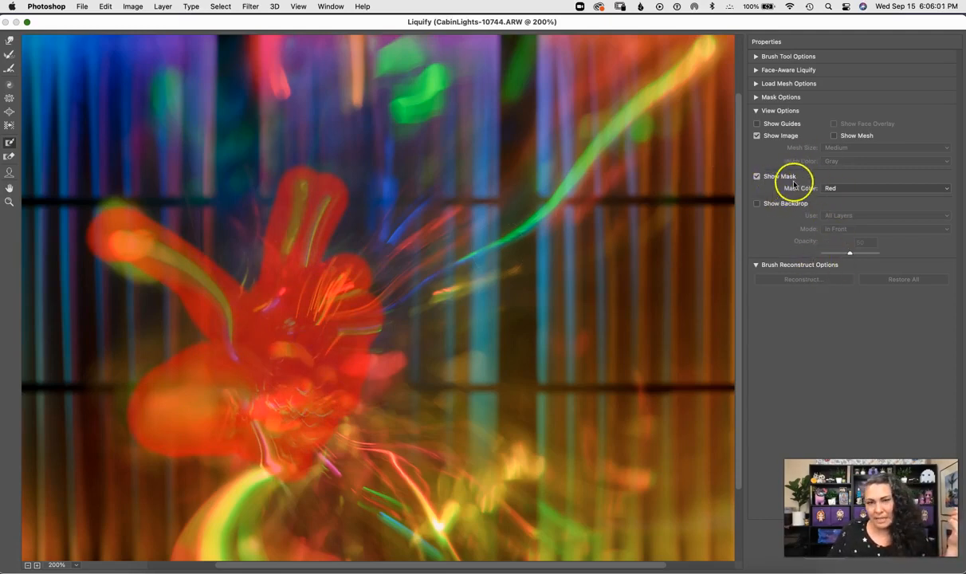
- Compare the image with the mask overlay off and on, and check the mask colour choices, keeping Red
{"action": "left_click", "coordinate": [757, 178]}
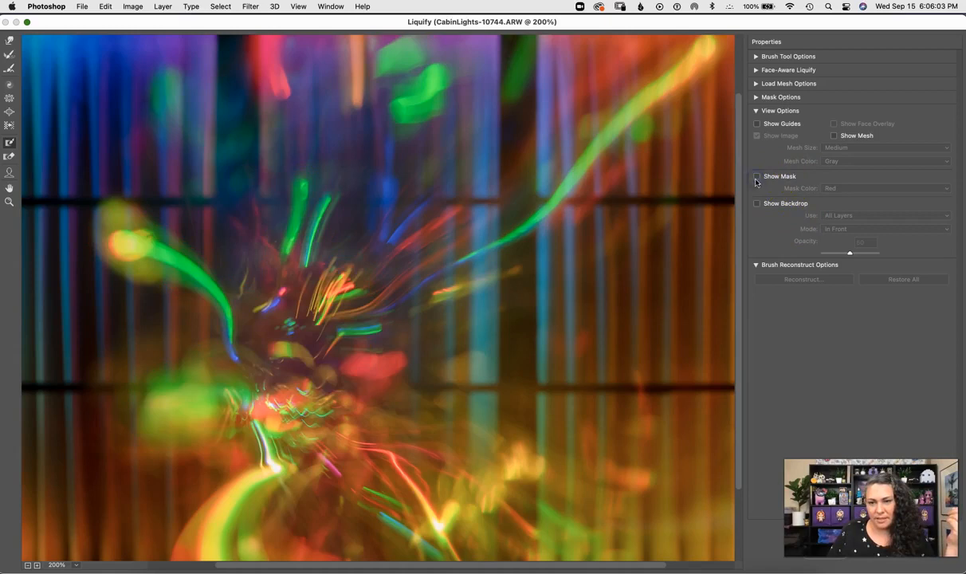
{"action": "left_click", "coordinate": [758, 177]}
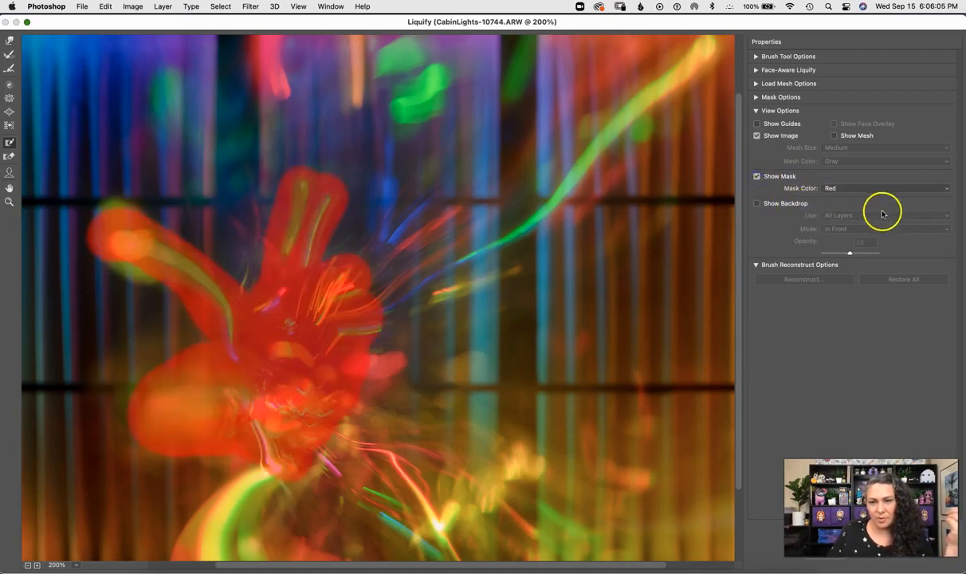
{"action": "left_click", "coordinate": [876, 191]}
{"action": "left_click", "coordinate": [878, 189]}
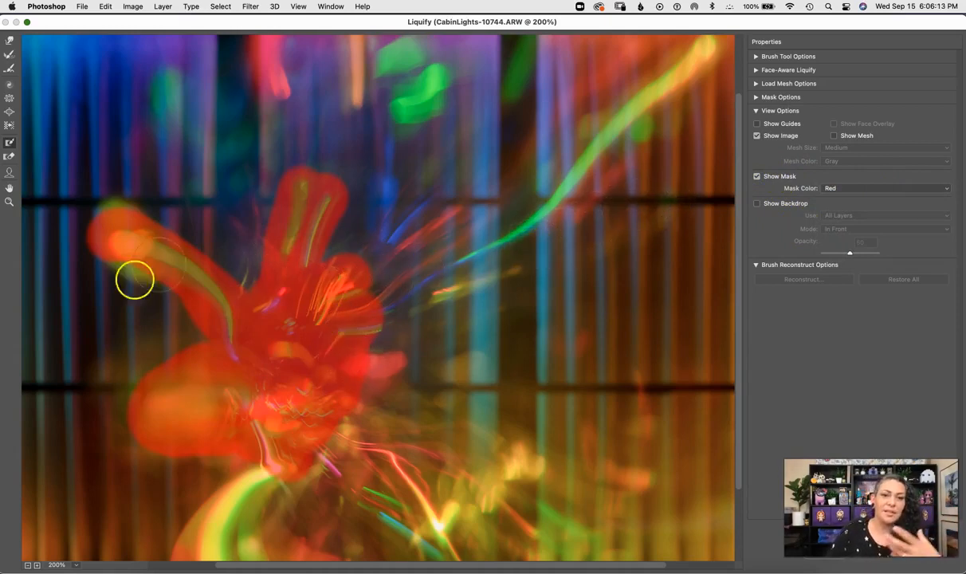
- Twirl the image around the frozen burst of lights and hide the mask overlay to check the result
{"action": "left_click", "coordinate": [8, 85]}
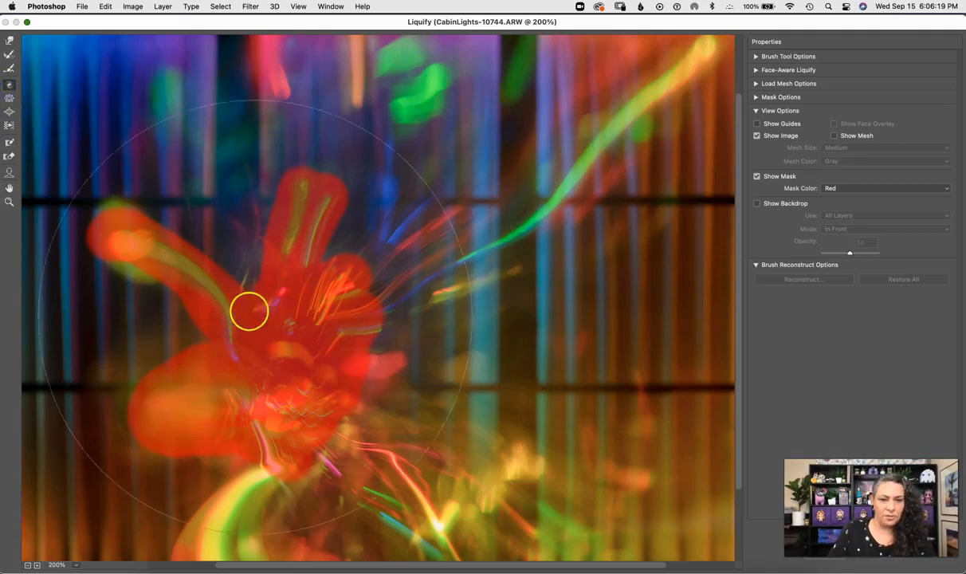
{"action": "left_click_drag", "start_coordinate": [247, 315], "coordinate": [248, 313]}
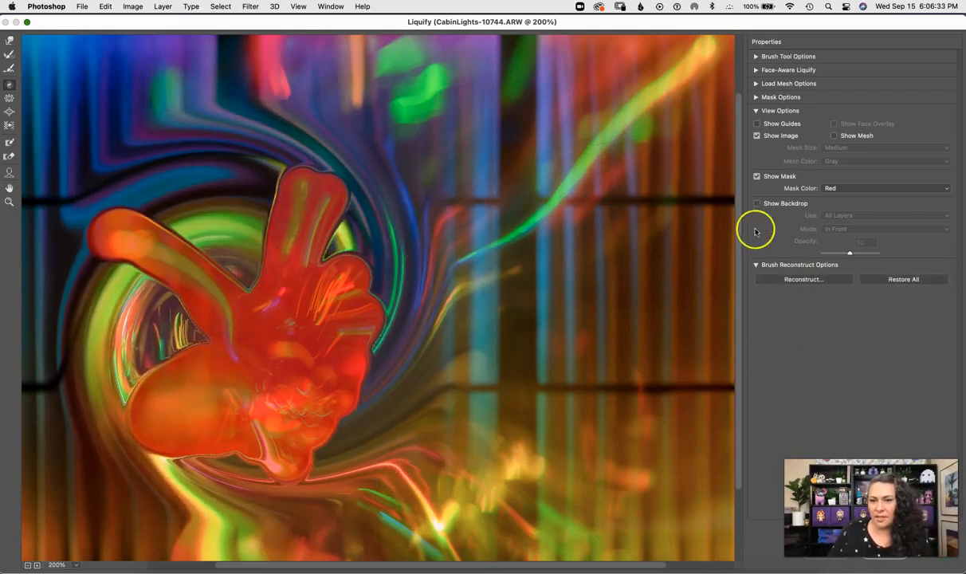
{"action": "left_click", "coordinate": [758, 179]}
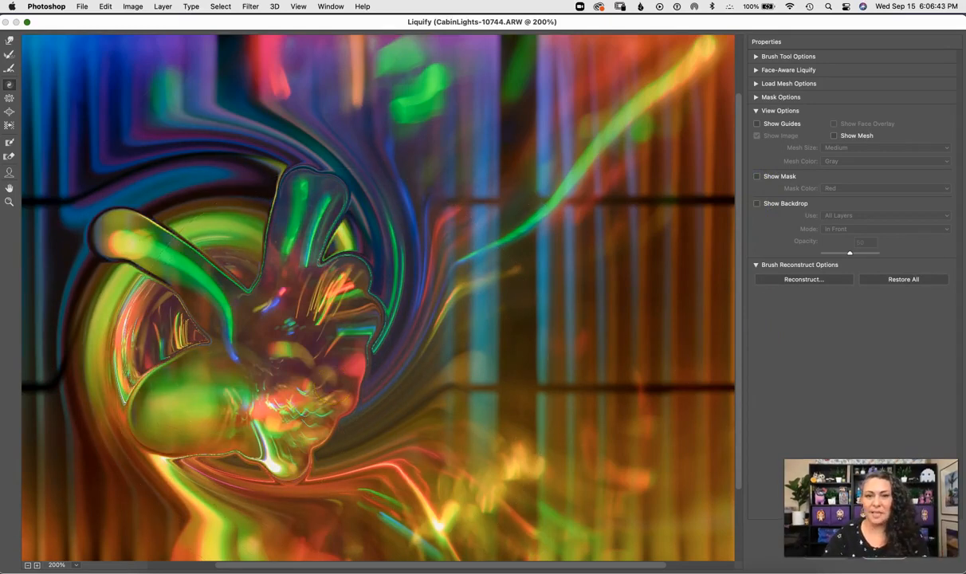
{"action": "key", "text": "super+minus"}
{"action": "key", "text": "super+minus"}
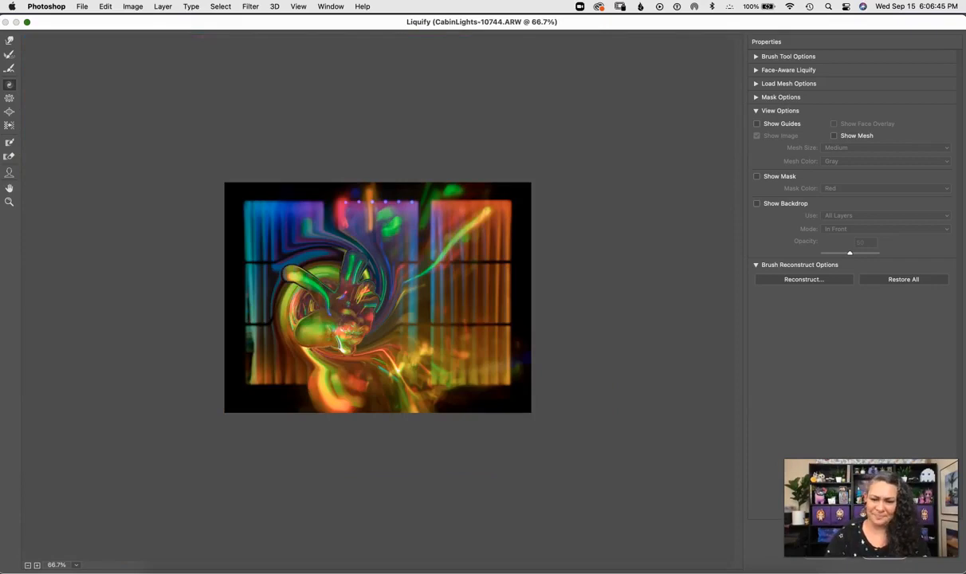
{"action": "key", "text": "super+equal"}
{"action": "key", "text": "super+equal"}
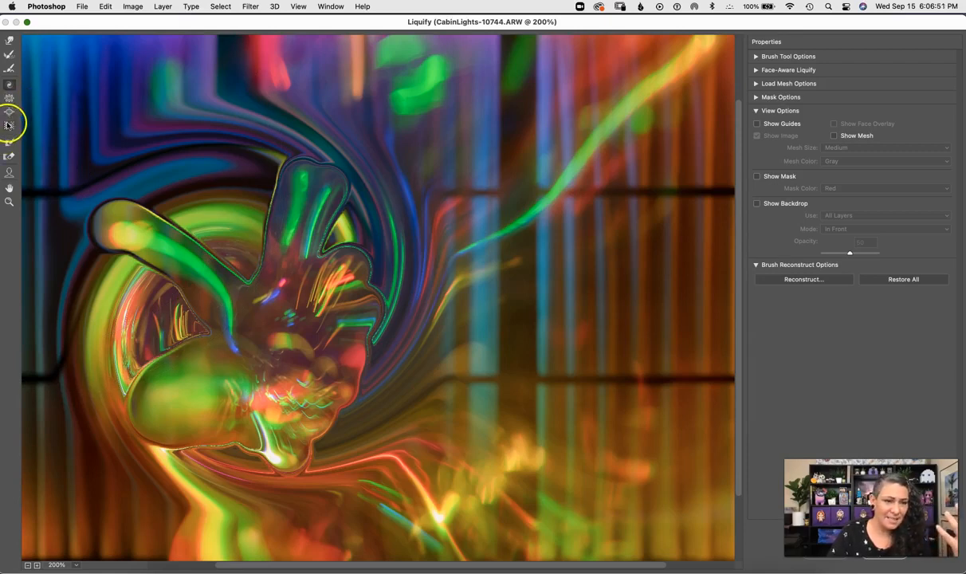
- Show the mask overlay again and thaw the mask along the curved green trail with the Thaw Mask tool
{"action": "left_click", "coordinate": [10, 158]}
{"action": "left_click", "coordinate": [141, 230]}
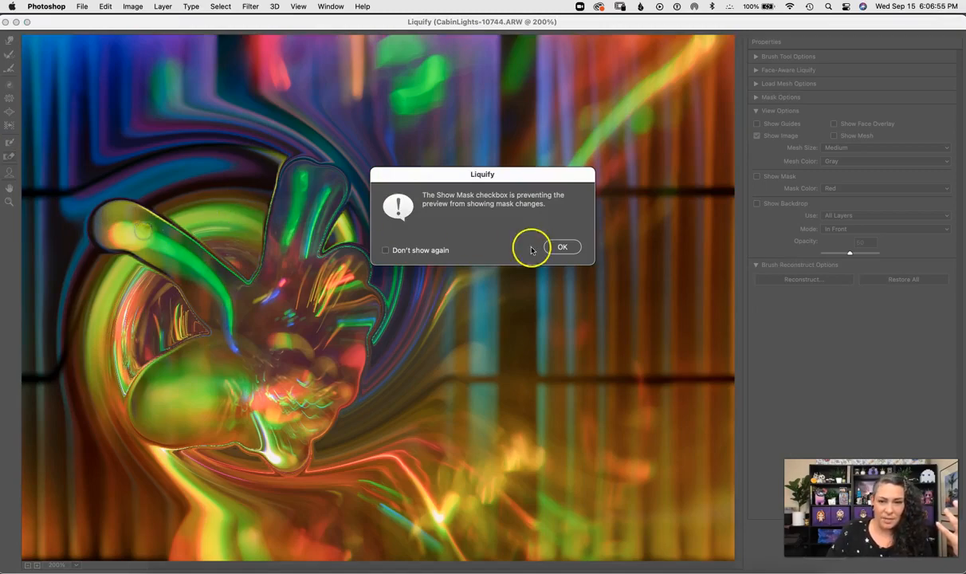
{"action": "left_click", "coordinate": [563, 249]}
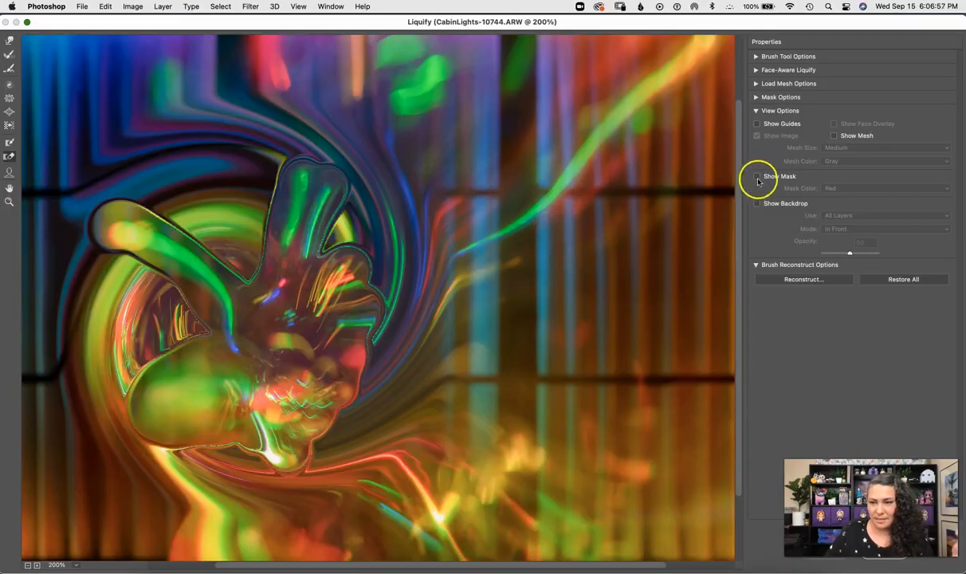
{"action": "left_click", "coordinate": [757, 177]}
{"action": "mouse_move", "coordinate": [96, 227]}
{"action": "left_mouse_down"}
{"action": "mouse_move", "coordinate": [148, 256]}
{"action": "mouse_move", "coordinate": [151, 234]}
{"action": "mouse_move", "coordinate": [136, 215]}
{"action": "mouse_move", "coordinate": [180, 252]}
{"action": "mouse_move", "coordinate": [163, 280]}
{"action": "left_mouse_up"}
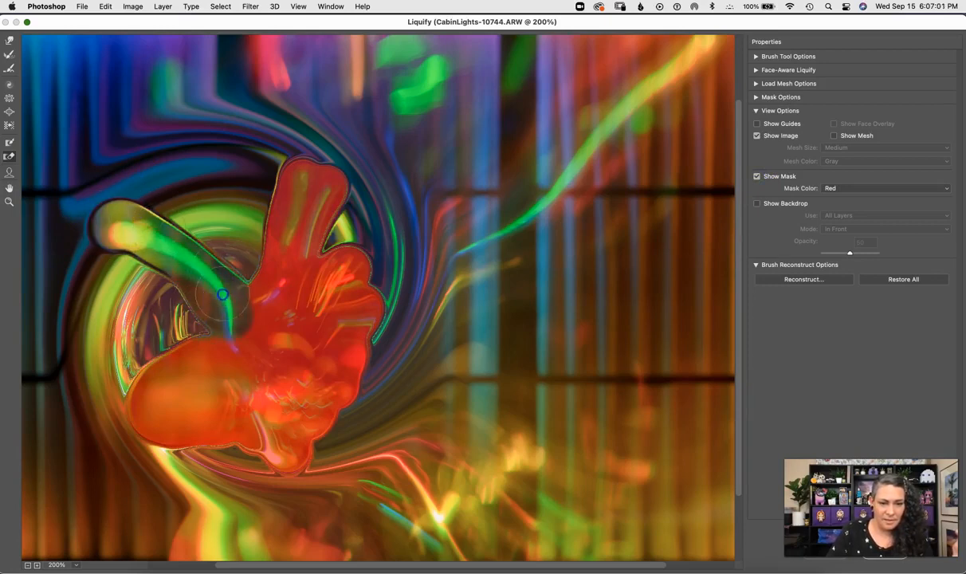
- Pucker the image around the remaining frozen area and apply the Liquify filter to the layer
{"action": "left_click", "coordinate": [9, 97]}
{"action": "left_click_drag", "start_coordinate": [280, 252], "coordinate": [288, 266]}
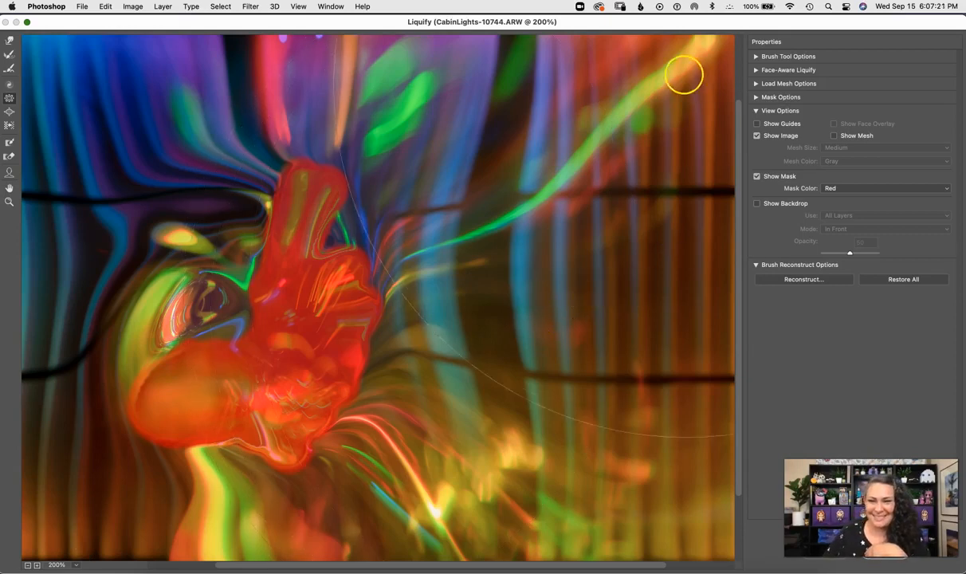
{"action": "left_click", "coordinate": [885, 560]}
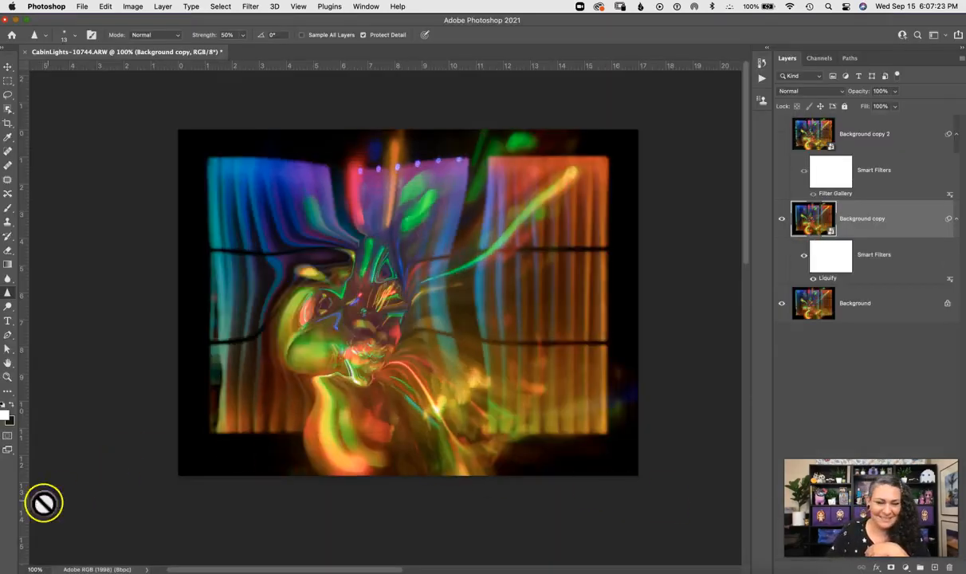